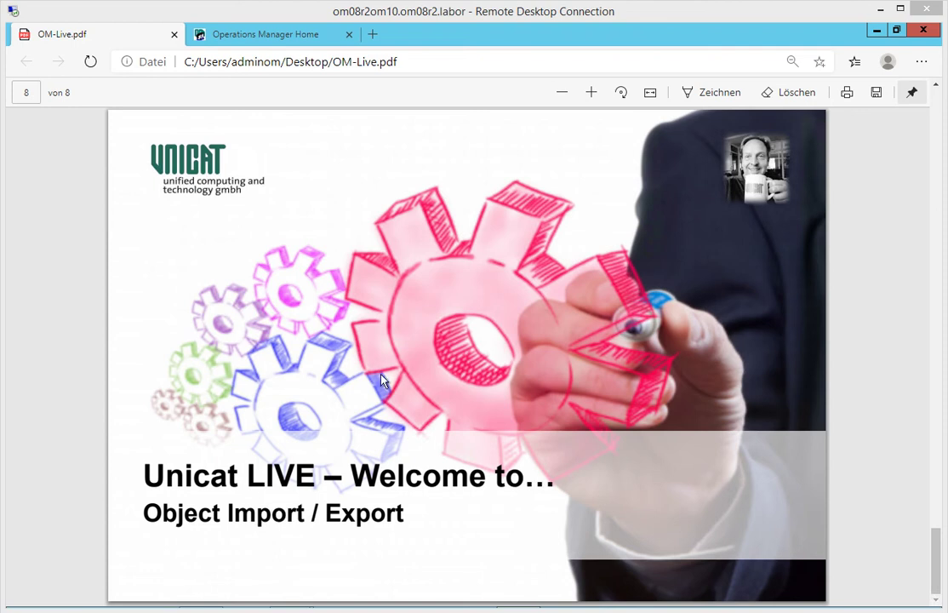
Log on to Operations Manager with the integrated logon and open the Request-Designer.
{"action": "left_click", "coordinate": [270, 34]}
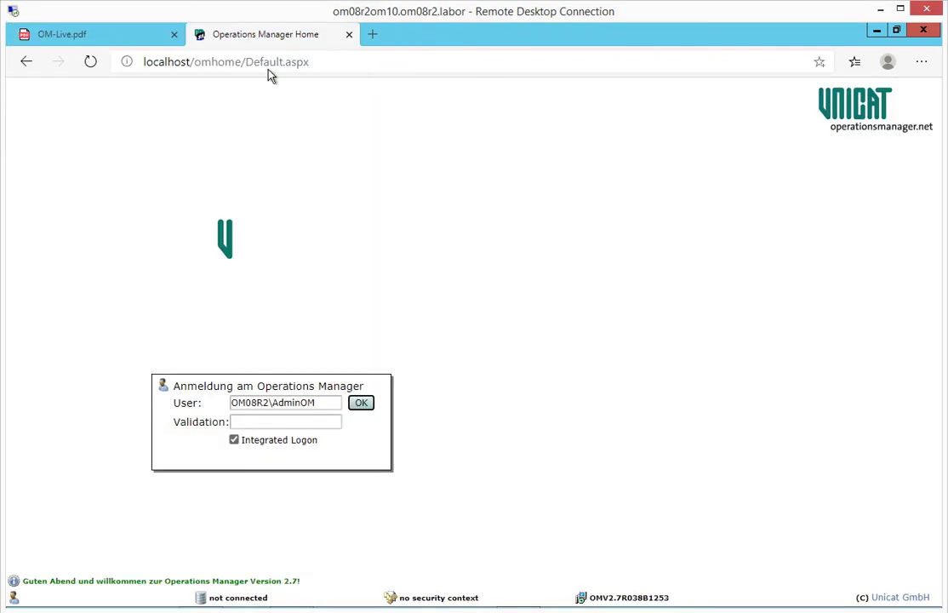
{"action": "left_click", "coordinate": [361, 403]}
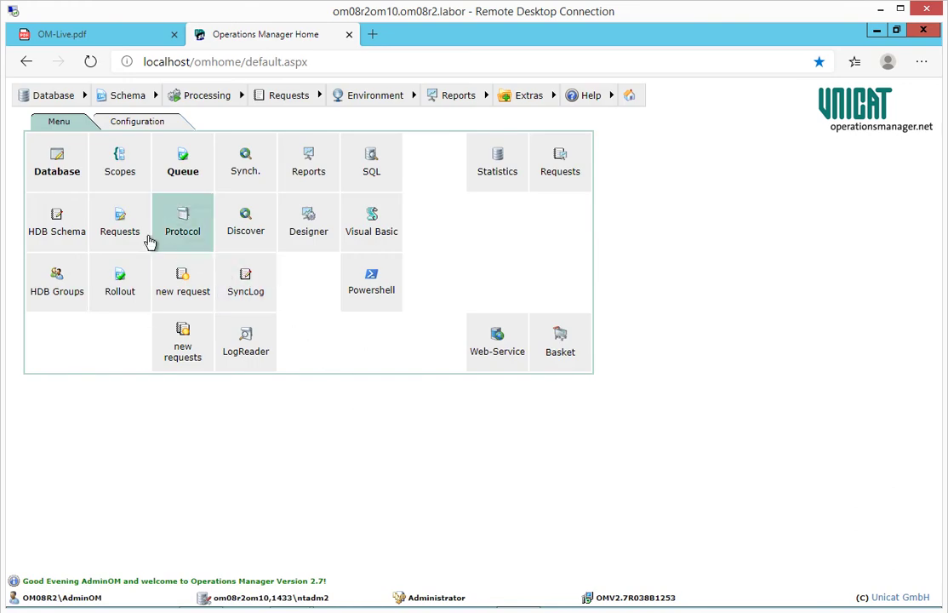
{"action": "left_click", "coordinate": [120, 220]}
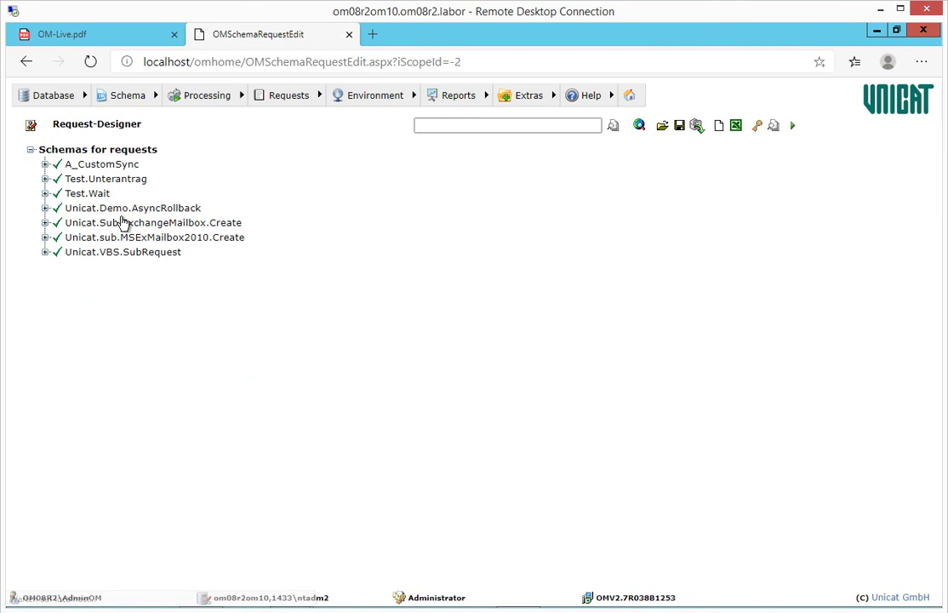
Export the Test.Wait request schema to a file in the web folder.
{"action": "left_click", "coordinate": [102, 195]}
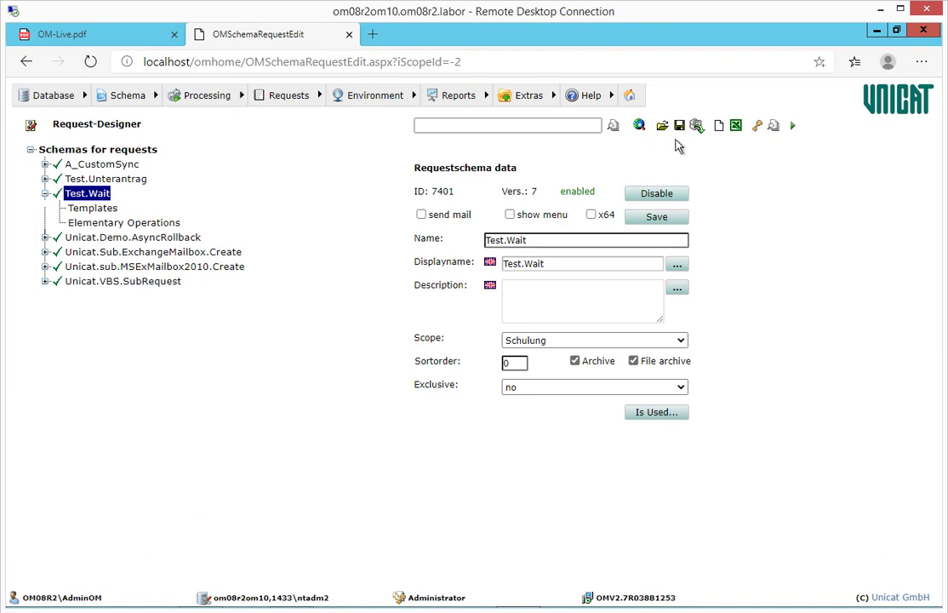
{"action": "left_click", "coordinate": [680, 127]}
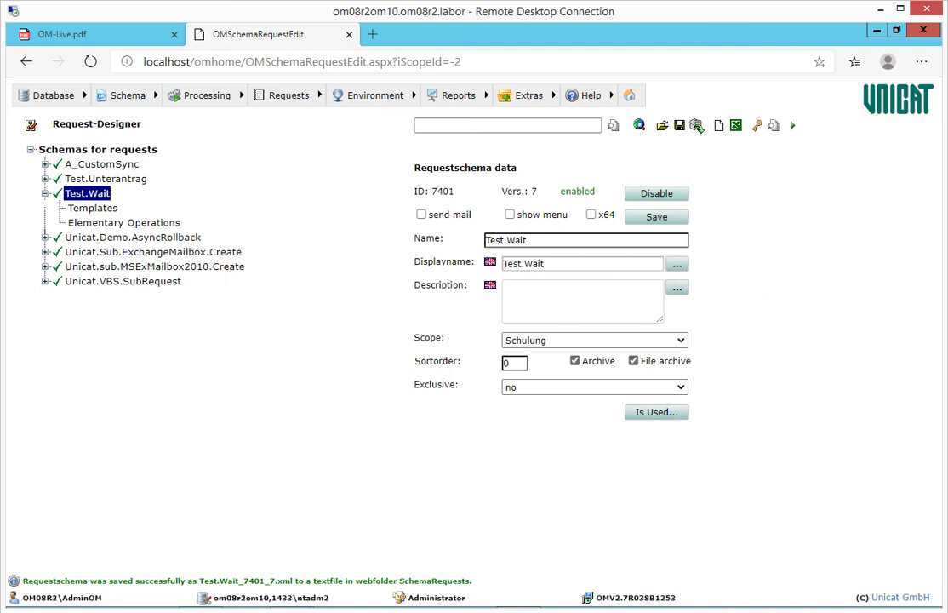
{"action": "left_click_drag", "start_coordinate": [275, 581], "coordinate": [218, 580]}
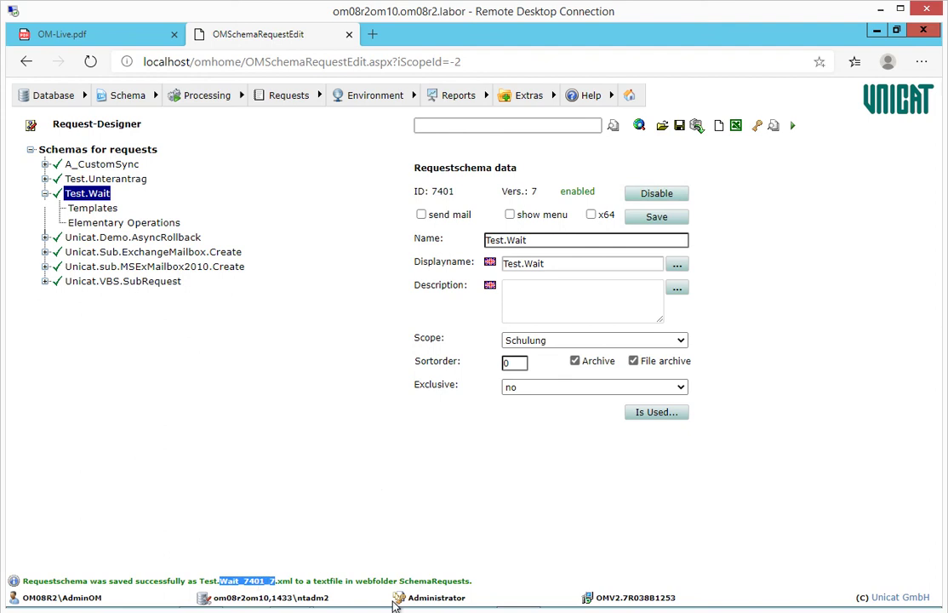
Switch to File Explorer and check the exported schema file in C:\inetpub\wwwroot\OMHome\SchemaRequests, widening the window to view its details.
{"action": "mouse_move", "coordinate": [396, 610]}
{"action": "left_click", "coordinate": [425, 600]}
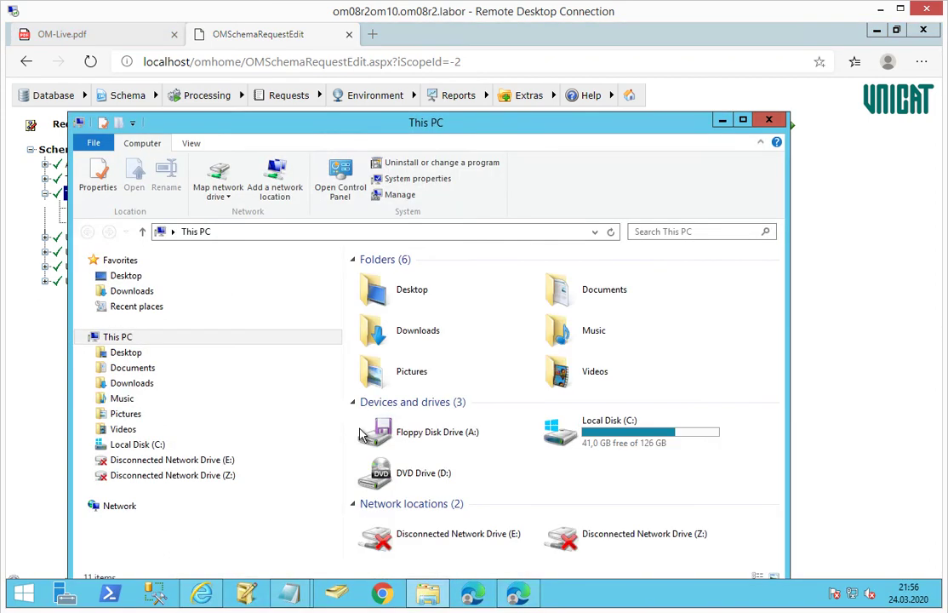
{"action": "double_click", "coordinate": [550, 420]}
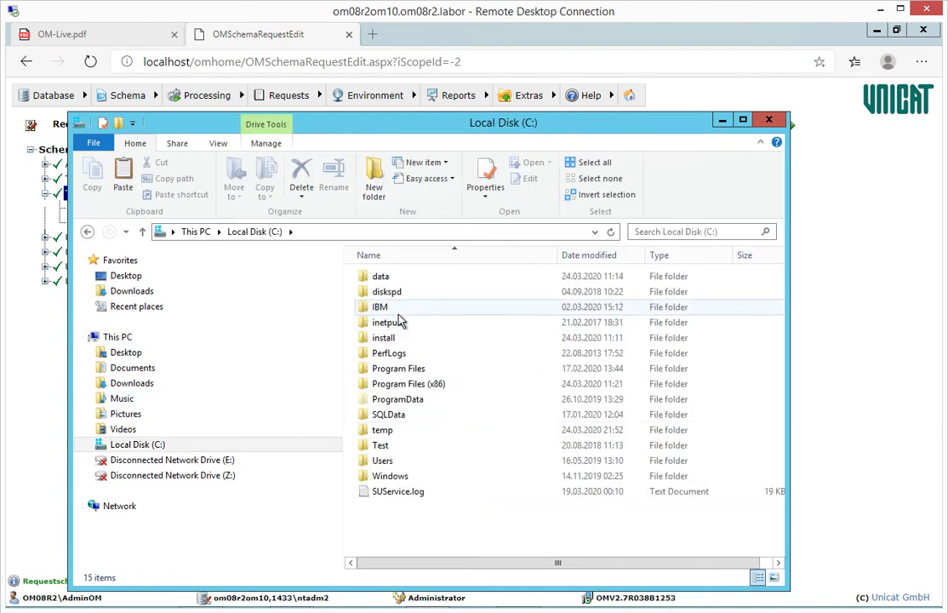
{"action": "double_click", "coordinate": [389, 322]}
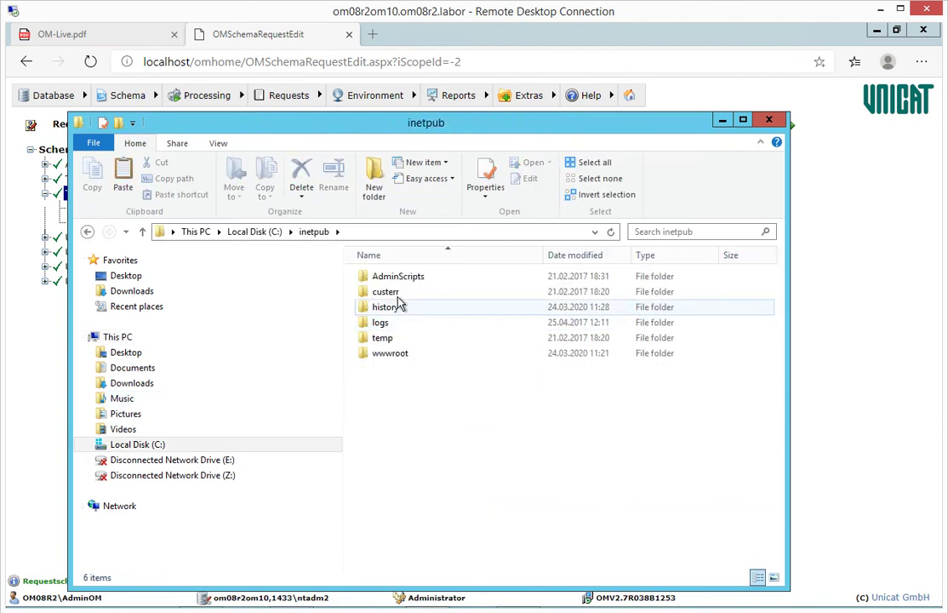
{"action": "double_click", "coordinate": [409, 353]}
{"action": "left_click", "coordinate": [408, 353]}
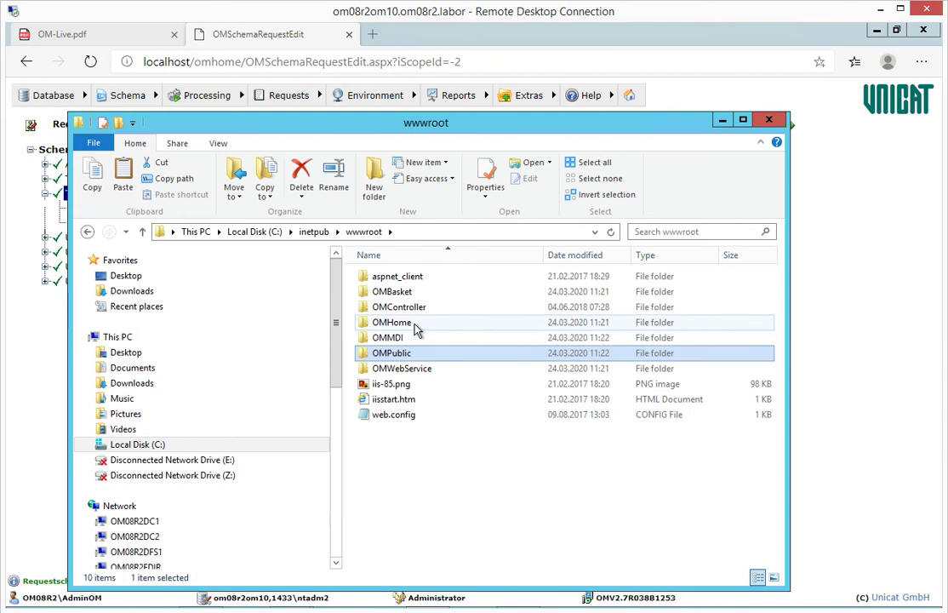
{"action": "double_click", "coordinate": [413, 323]}
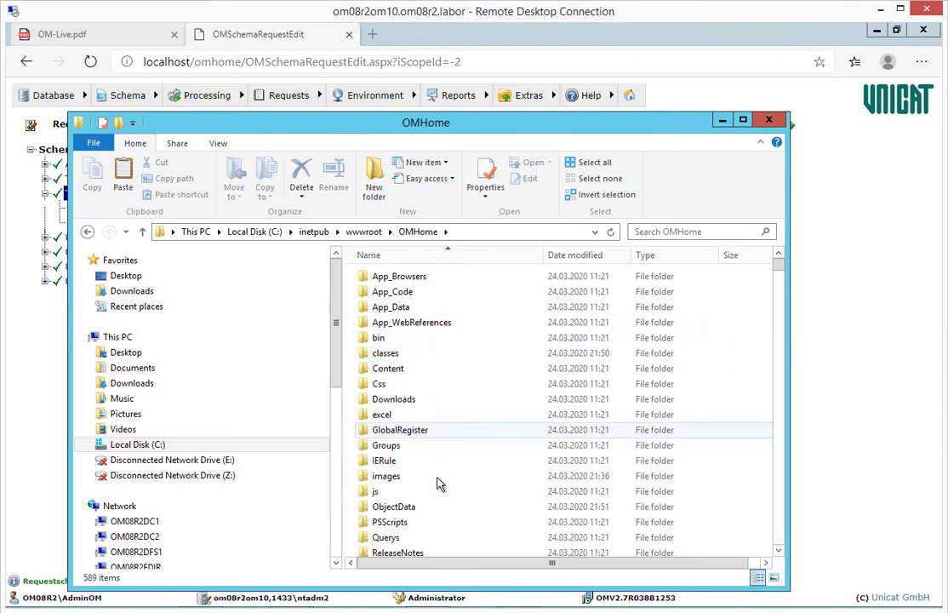
{"action": "scroll", "coordinate": [438, 511], "scroll_direction": "down", "scroll_amount": 4}
{"action": "double_click", "coordinate": [415, 427]}
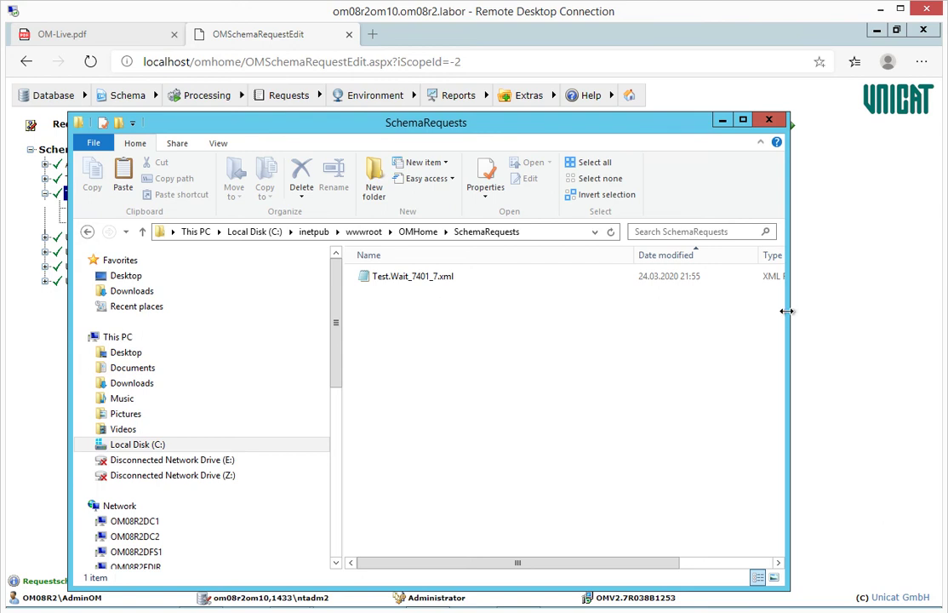
{"action": "left_click_drag", "start_coordinate": [786, 311], "coordinate": [906, 310]}
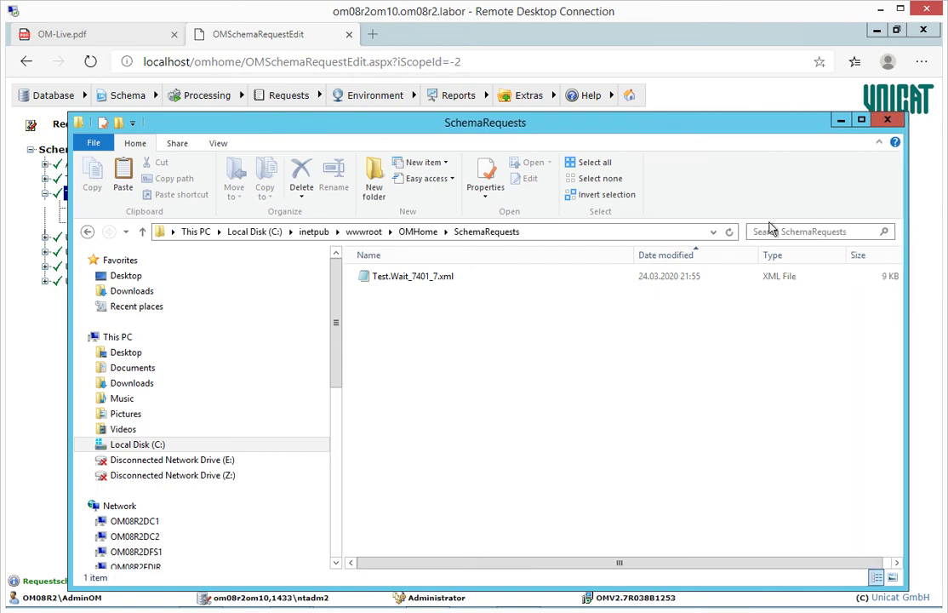
{"action": "left_click", "coordinate": [839, 119]}
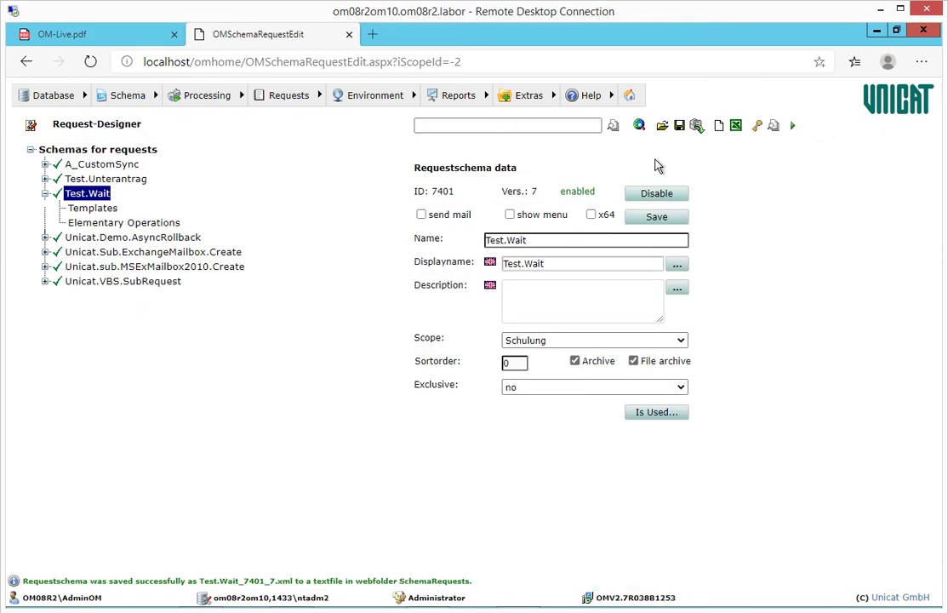
Open the Load Request Schema page and inspect the schemas available from file, keeping Test.Wait (Vers.7) selected.
{"action": "left_click", "coordinate": [662, 126]}
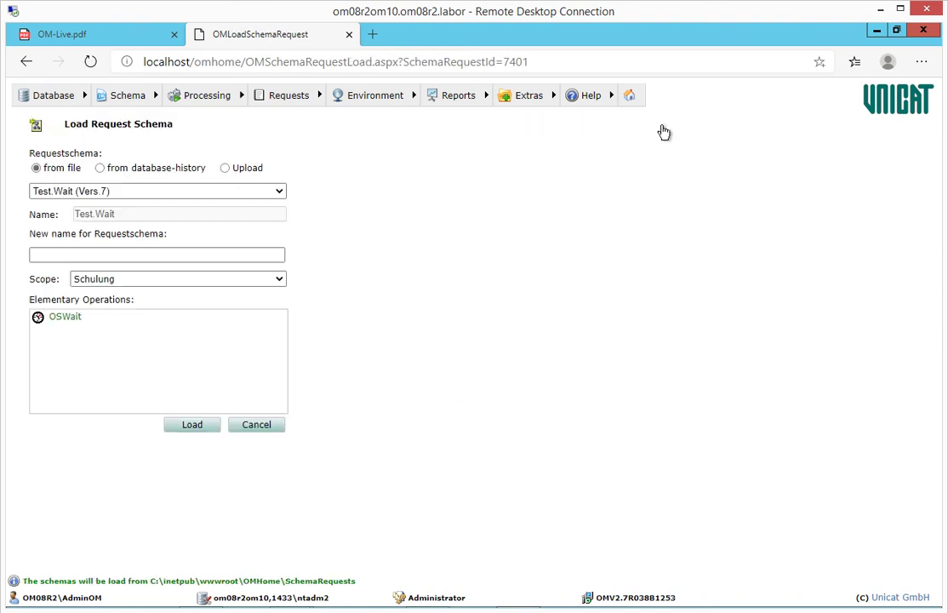
{"action": "left_click", "coordinate": [174, 194]}
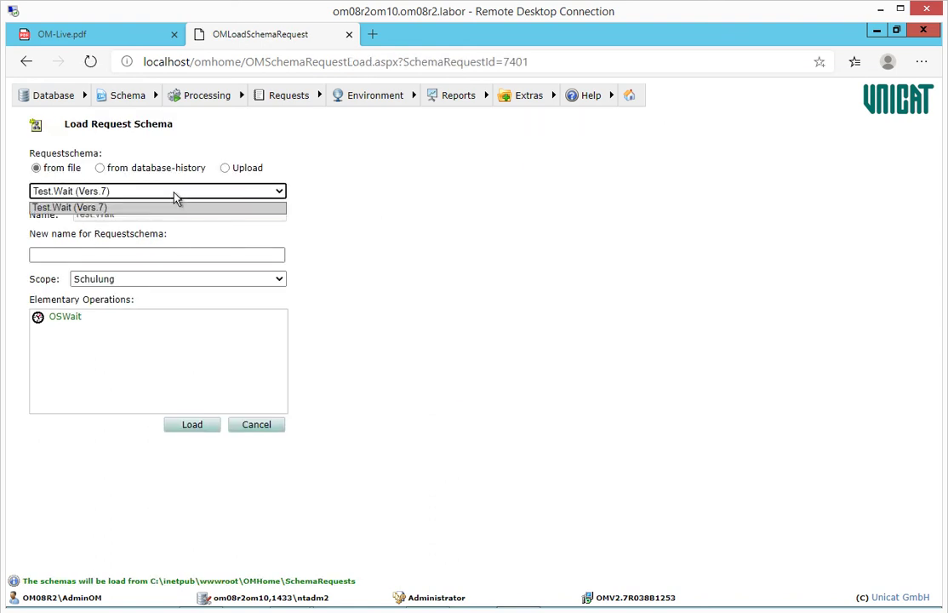
{"action": "left_click", "coordinate": [102, 208]}
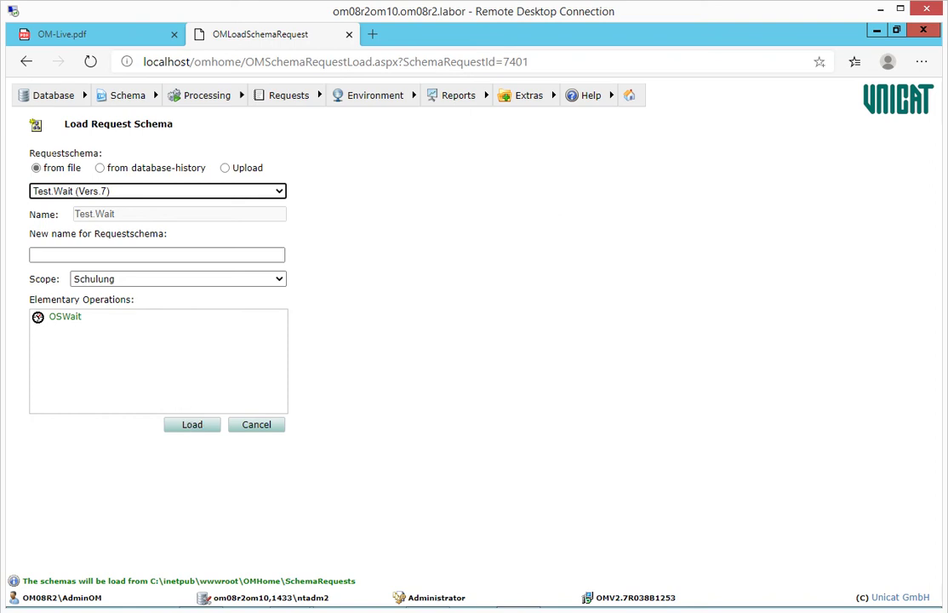
Open the database schema management for class A and export the class to a file.
{"action": "left_click", "coordinate": [629, 94]}
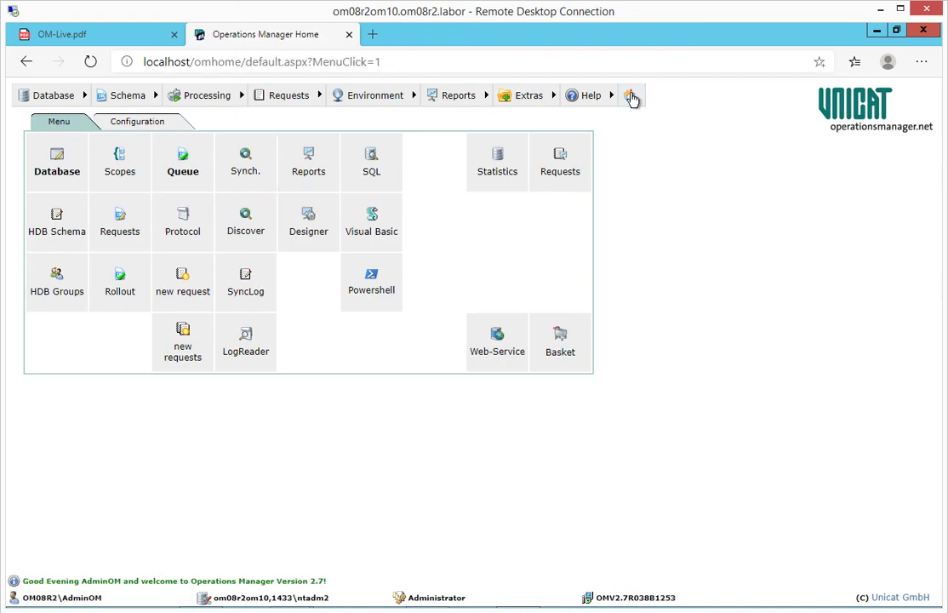
{"action": "left_click", "coordinate": [56, 163]}
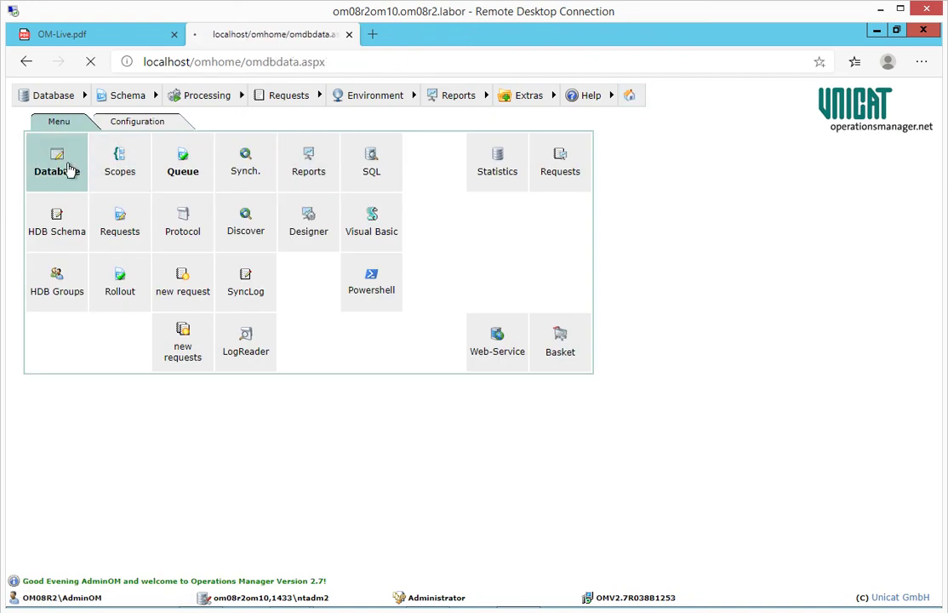
{"action": "left_click", "coordinate": [229, 149]}
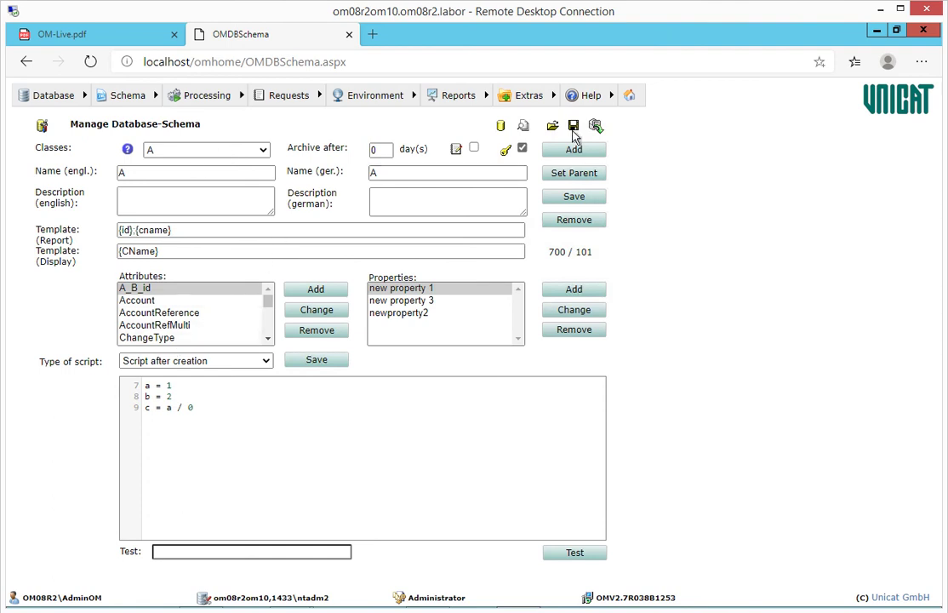
{"action": "left_click", "coordinate": [574, 126]}
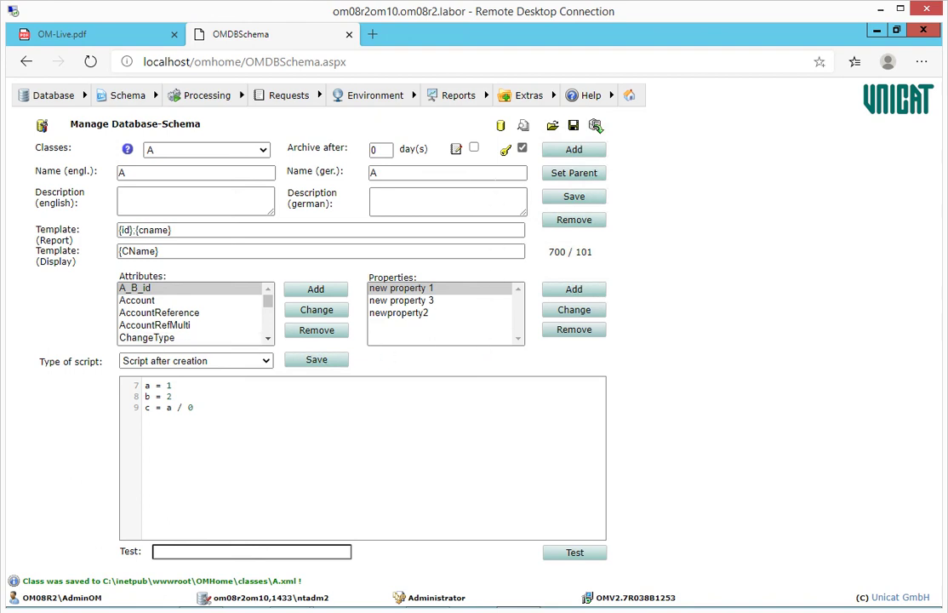
Import the class file A.xml from C:\inetpub\wwwroot\OMHome\classes with the Object import function.
{"action": "mouse_move", "coordinate": [511, 96]}
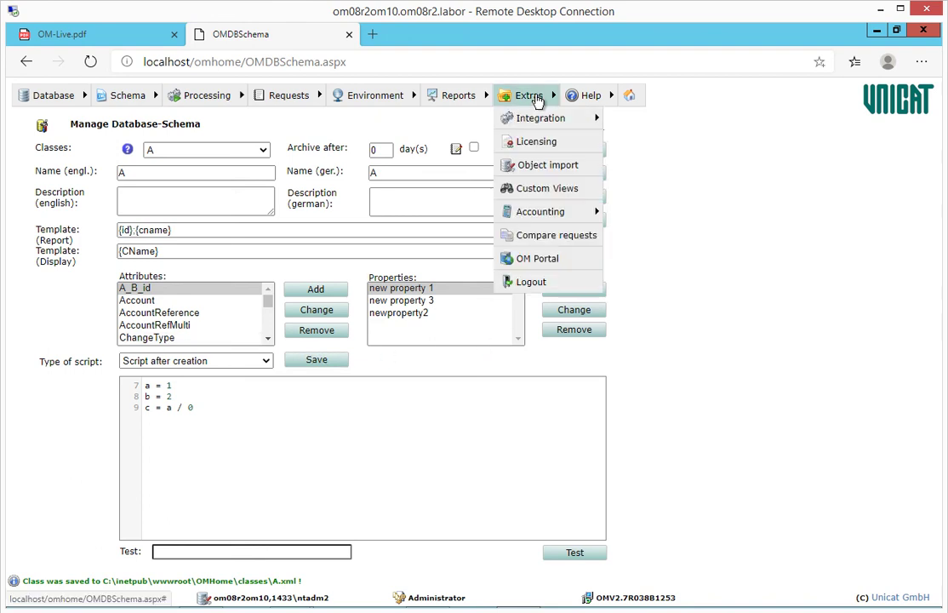
{"action": "left_click", "coordinate": [545, 169]}
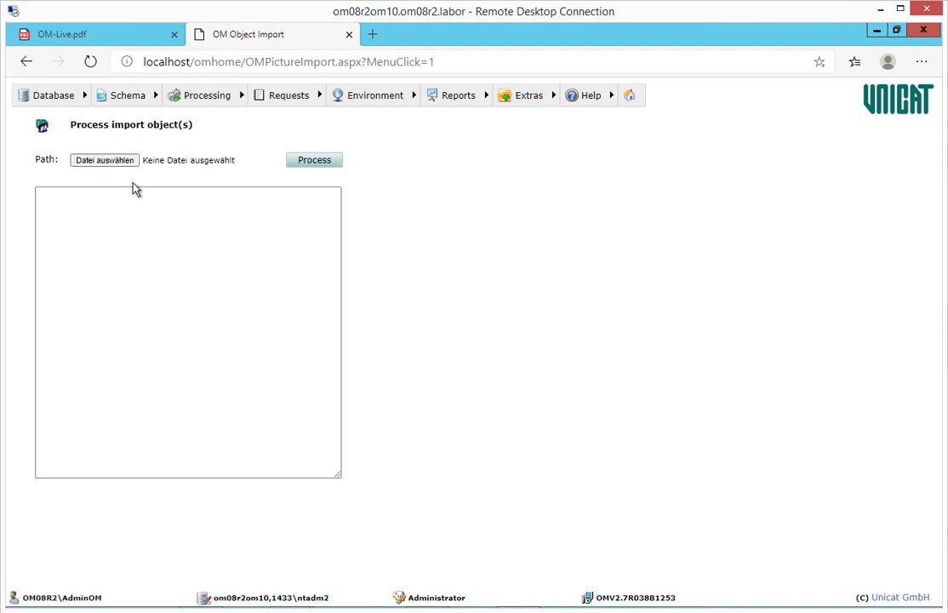
{"action": "left_click", "coordinate": [122, 161]}
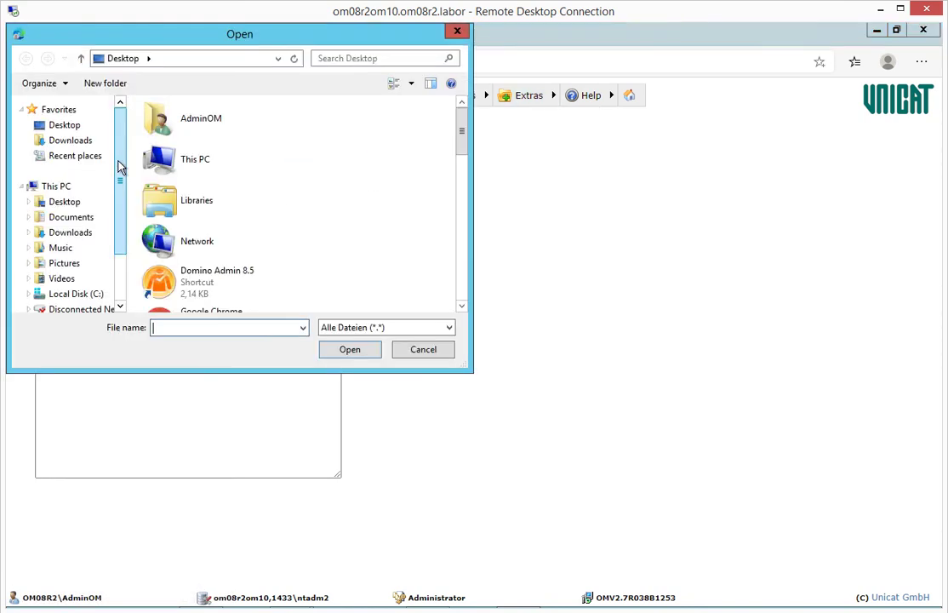
{"action": "left_click", "coordinate": [68, 296]}
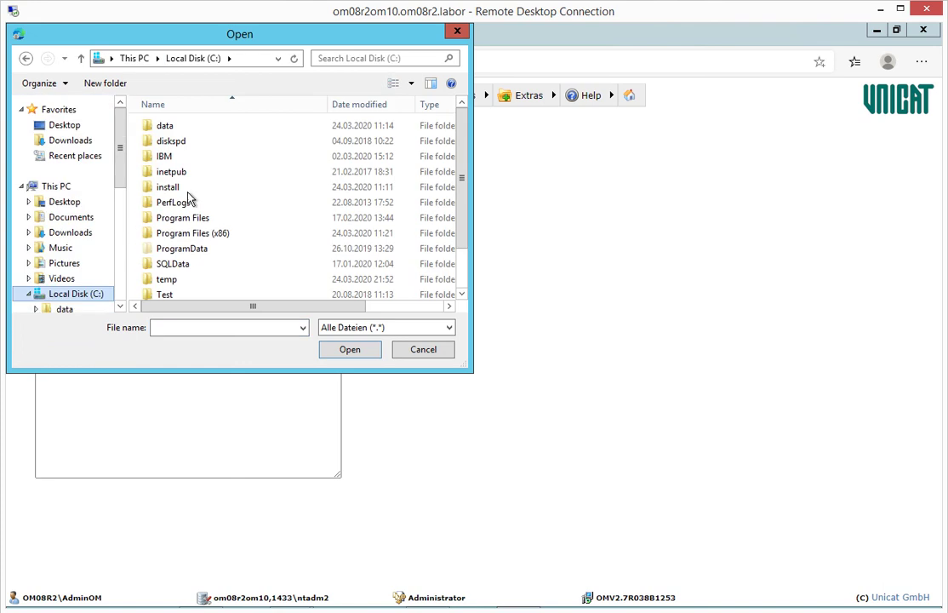
{"action": "double_click", "coordinate": [181, 173]}
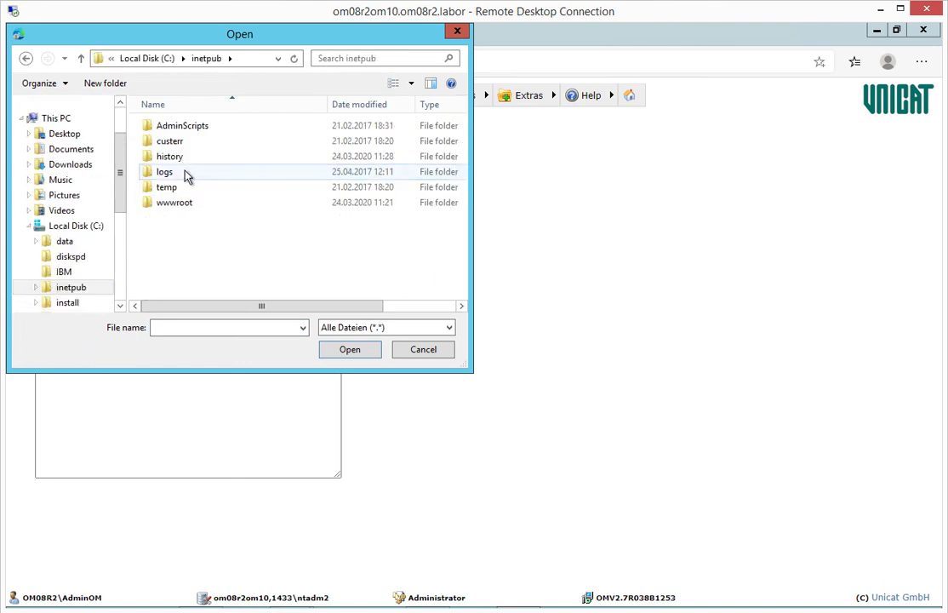
{"action": "left_click", "coordinate": [186, 205]}
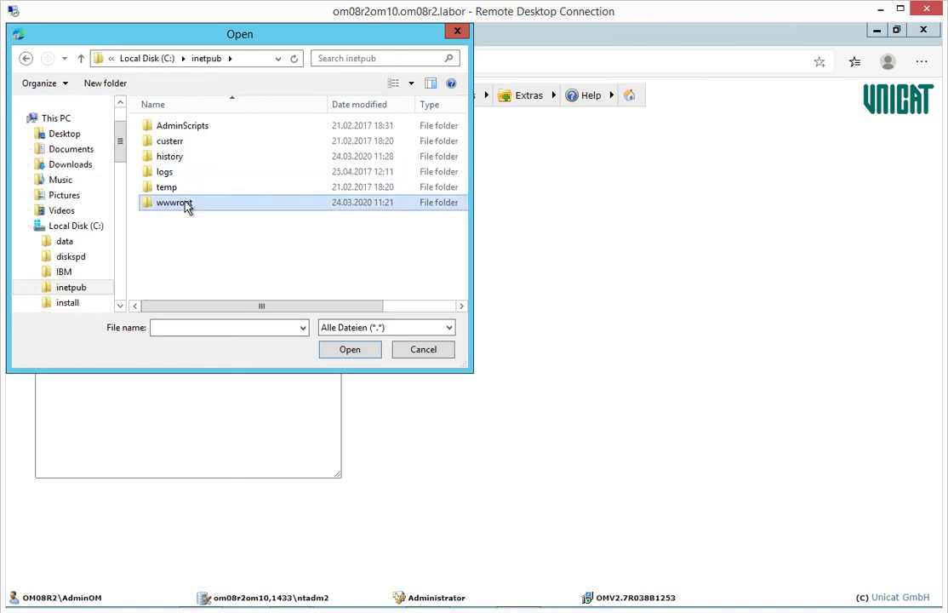
{"action": "double_click", "coordinate": [186, 205]}
{"action": "left_click", "coordinate": [194, 175]}
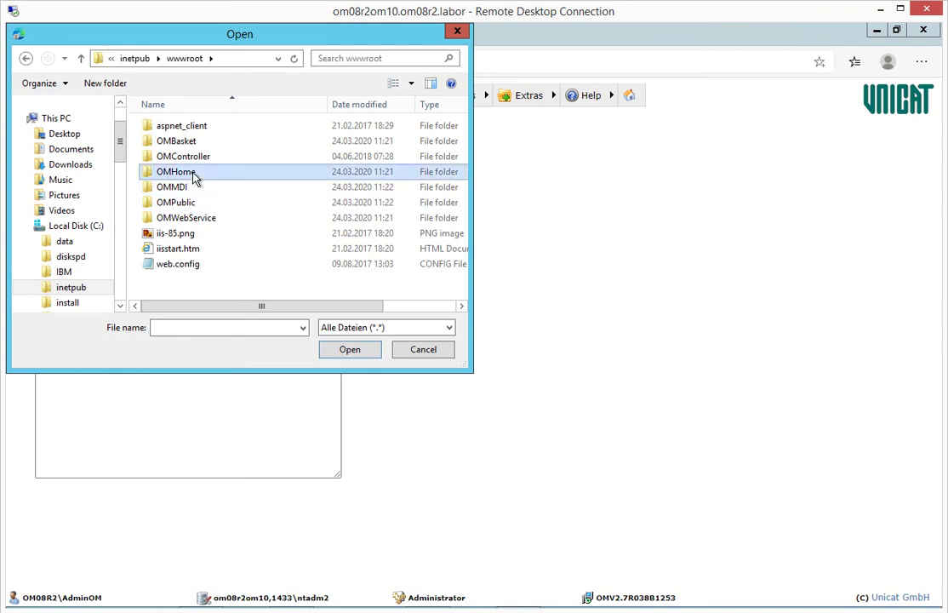
{"action": "double_click", "coordinate": [194, 174]}
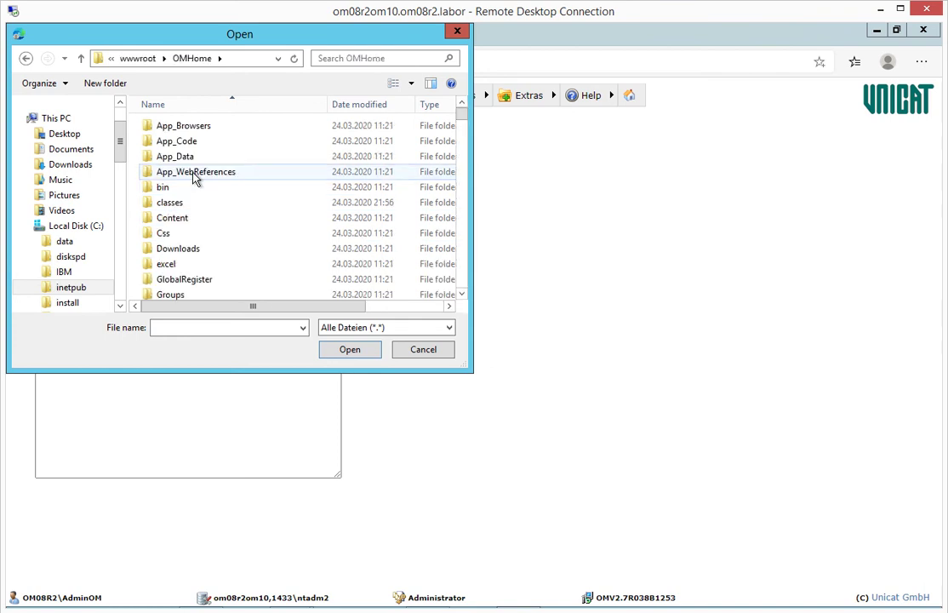
{"action": "double_click", "coordinate": [166, 203]}
{"action": "left_click", "coordinate": [180, 127]}
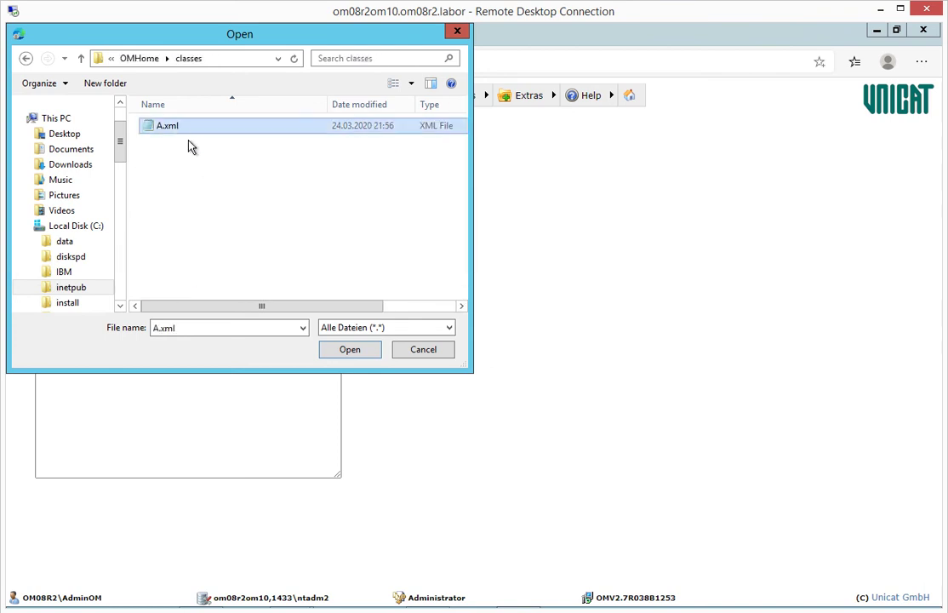
{"action": "left_click", "coordinate": [354, 351]}
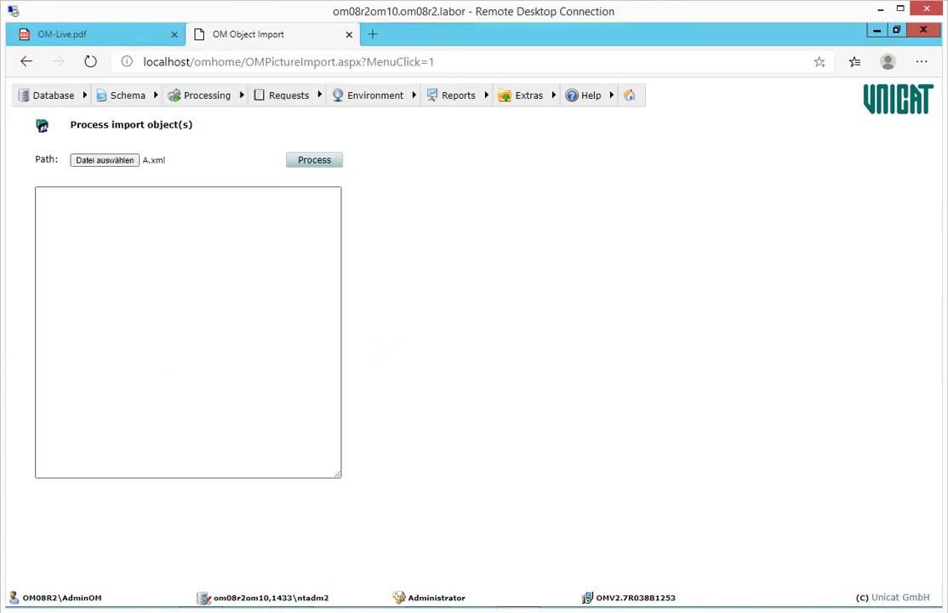
{"action": "left_click", "coordinate": [324, 160]}
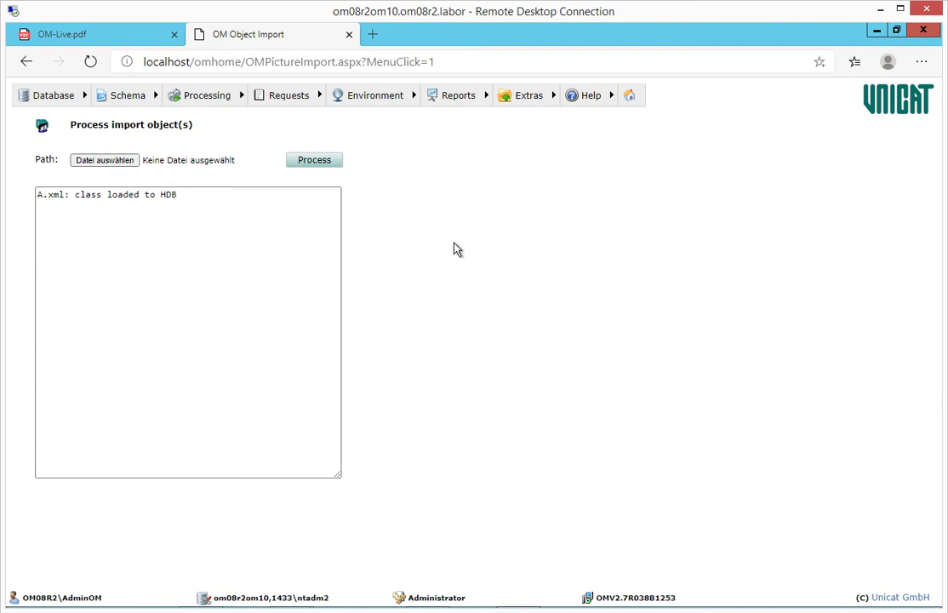
Minimize the open windows and open the A_Data.zip archive on the desktop to view its contents.
{"action": "left_click", "coordinate": [877, 32]}
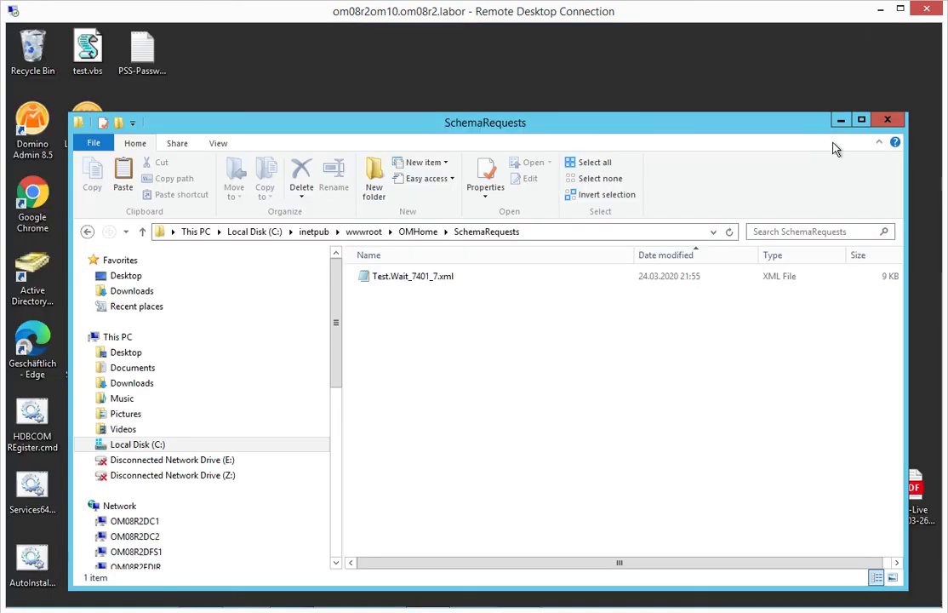
{"action": "left_click", "coordinate": [840, 120]}
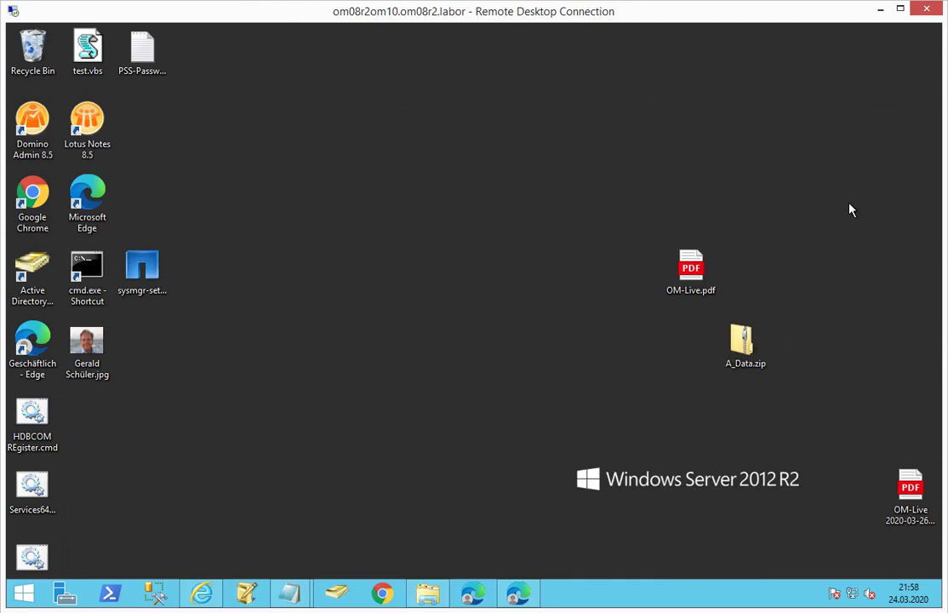
{"action": "double_click", "coordinate": [743, 348]}
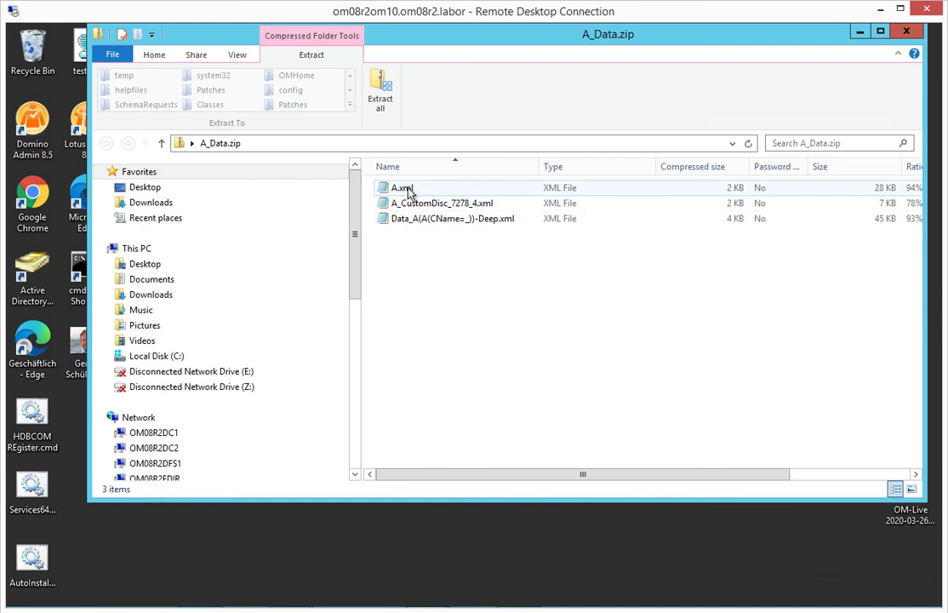
Select Data_A(A(CName=_))-Deep.xml in the archive, close the archive window, and switch to the OM Object Import page in Edge.
{"action": "left_click", "coordinate": [451, 221]}
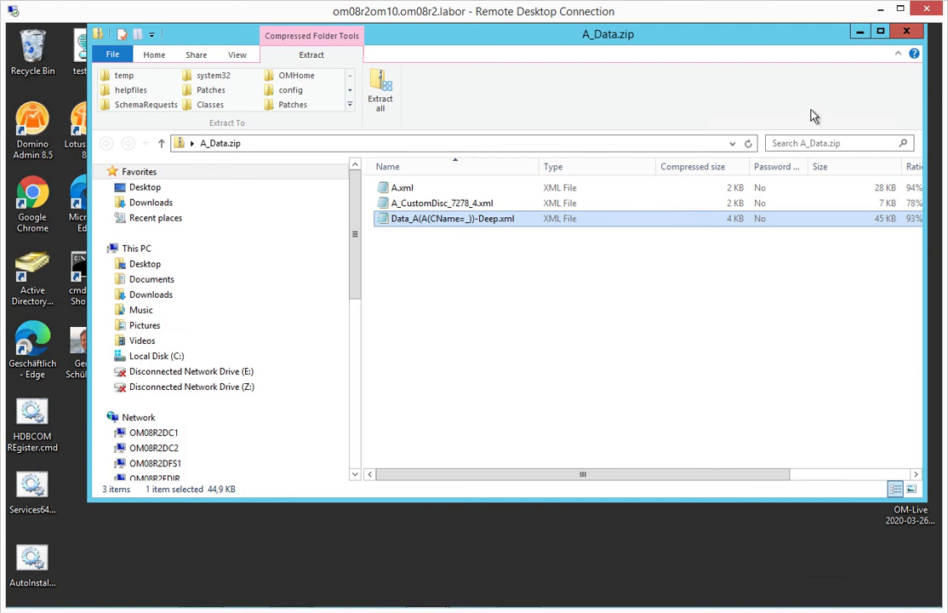
{"action": "left_click", "coordinate": [905, 32]}
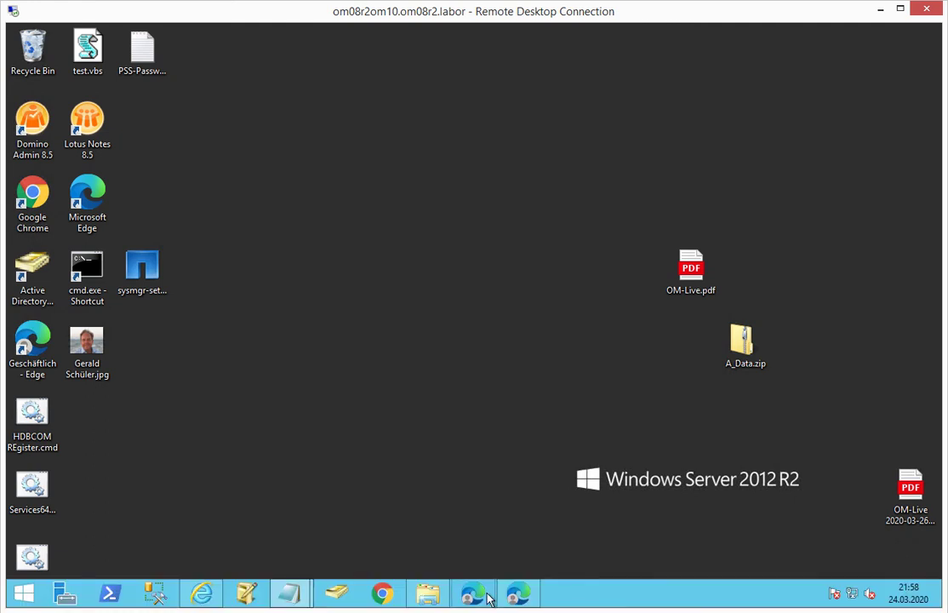
{"action": "left_click", "coordinate": [518, 593]}
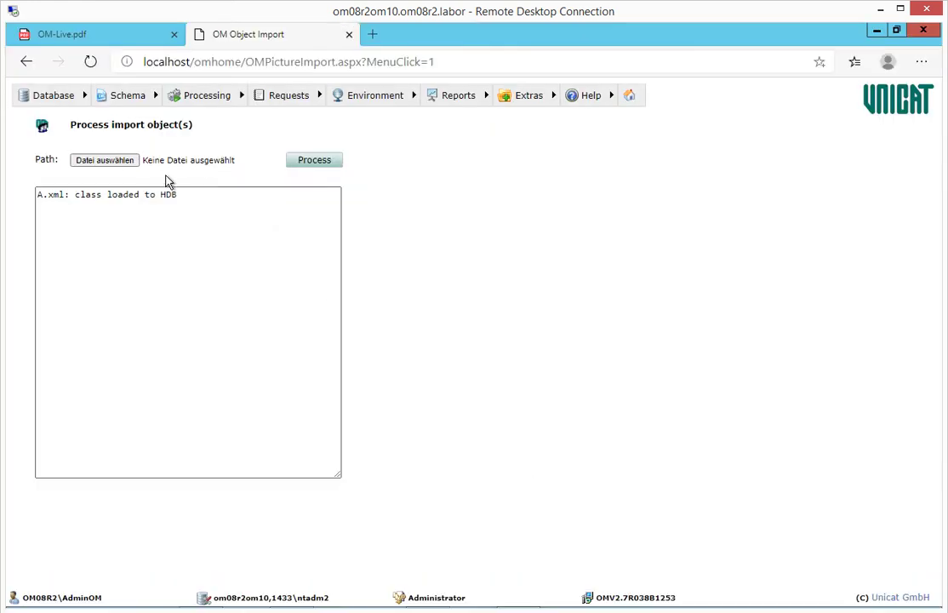
Choose A_Data.zip from the desktop and process its import, then return to the OM-Live.pdf presentation.
{"action": "left_click", "coordinate": [126, 165]}
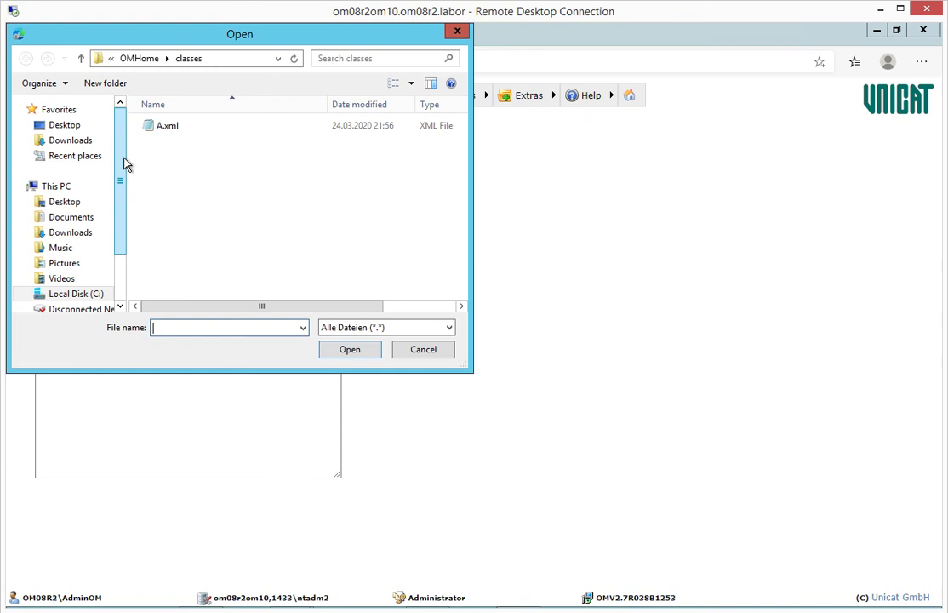
{"action": "left_click", "coordinate": [68, 203]}
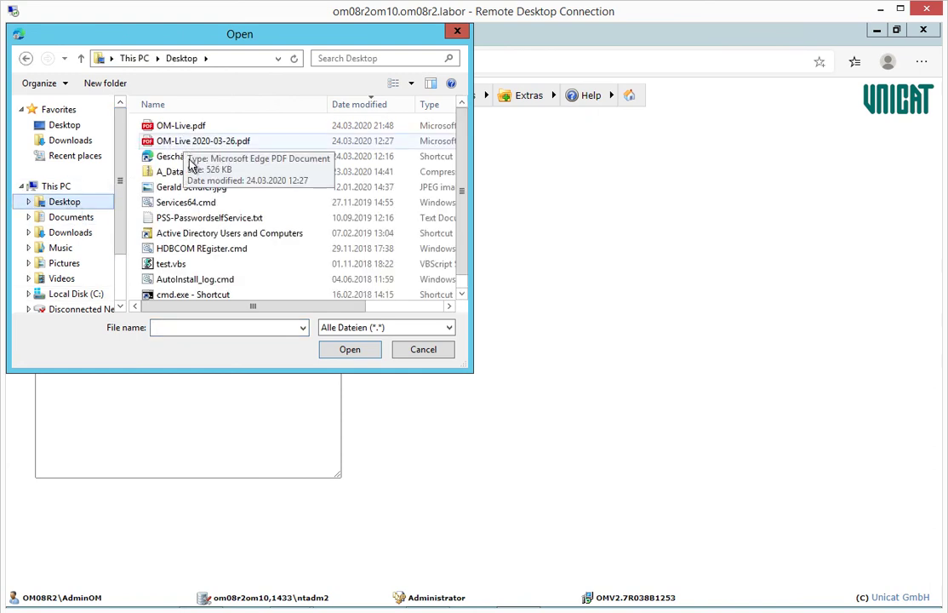
{"action": "double_click", "coordinate": [184, 172]}
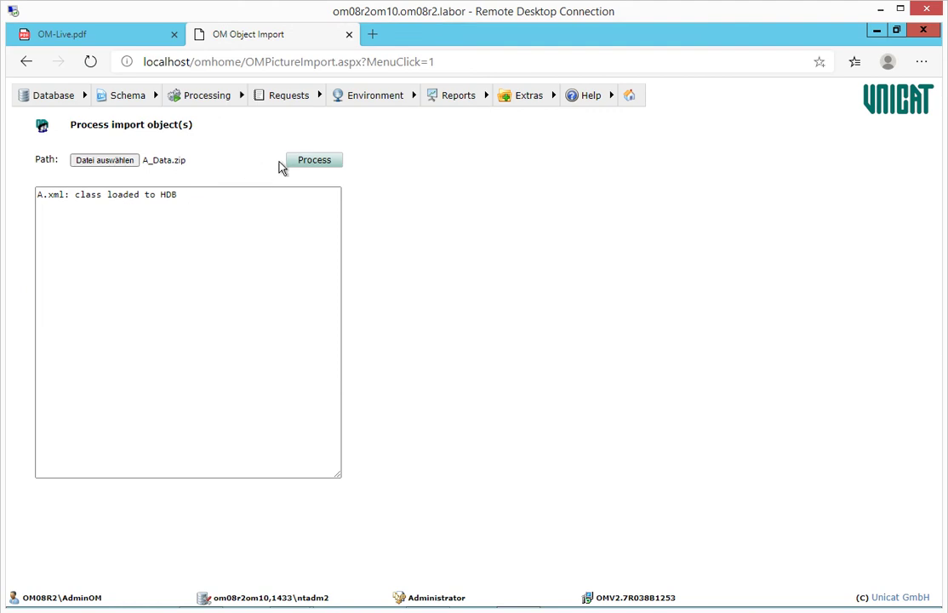
{"action": "left_click", "coordinate": [322, 161]}
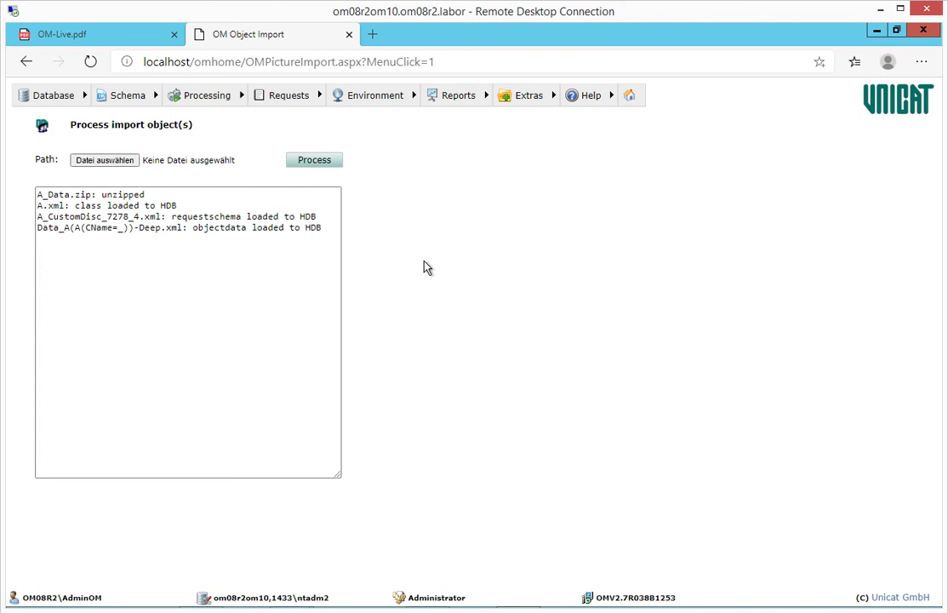
{"action": "left_click", "coordinate": [101, 41]}
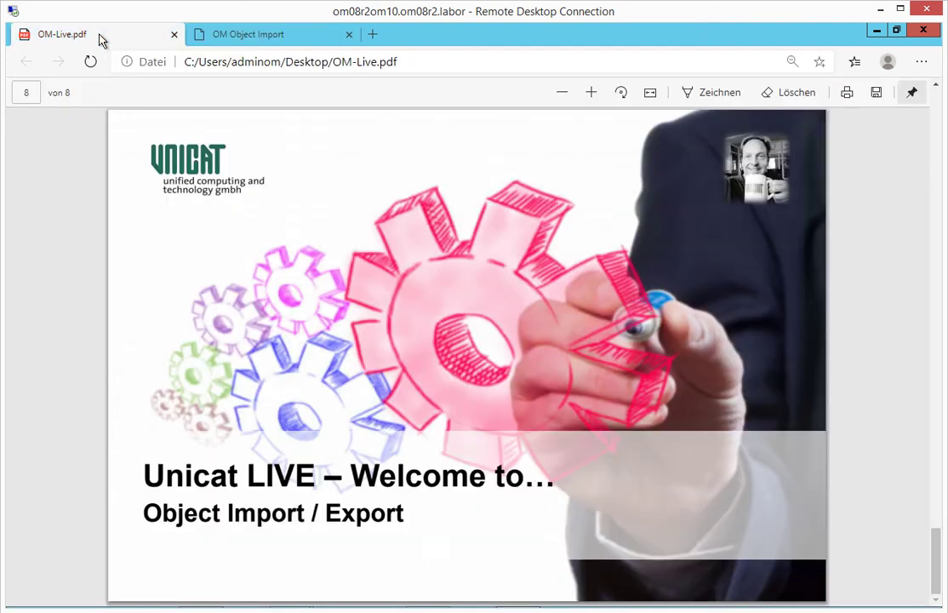